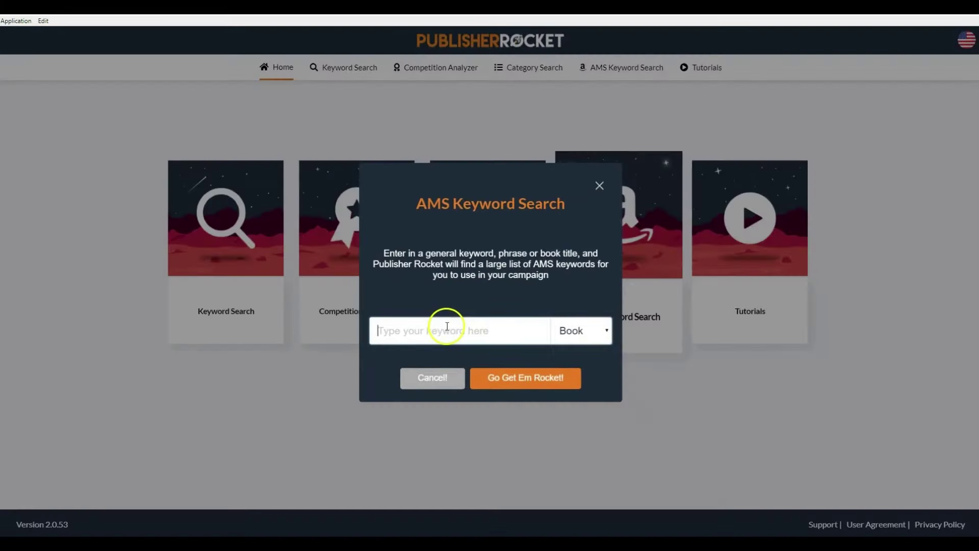
Run an AMS keyword search for books on "unicorn primary composition notebook" and look through the resulting titles
left_click(447, 326)
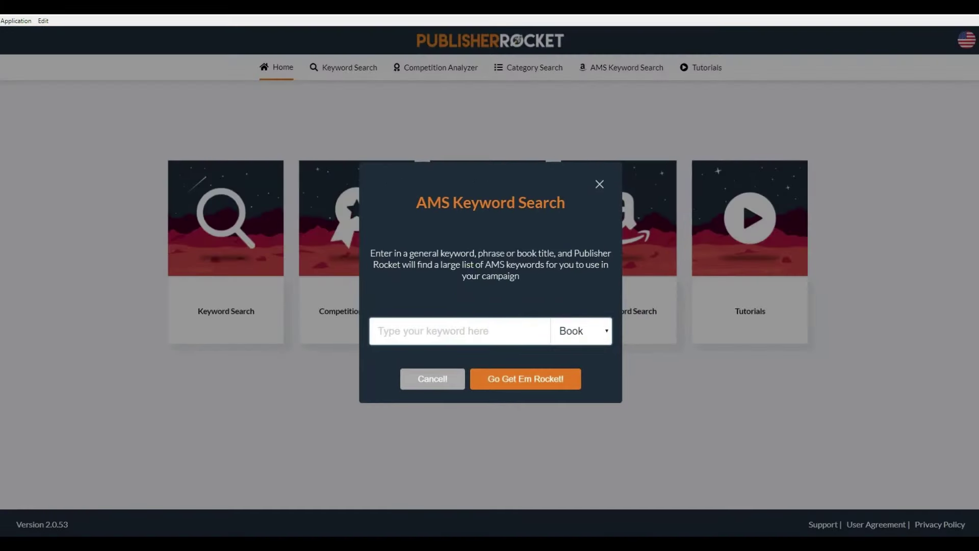
type("unicorn primary composition noteb")
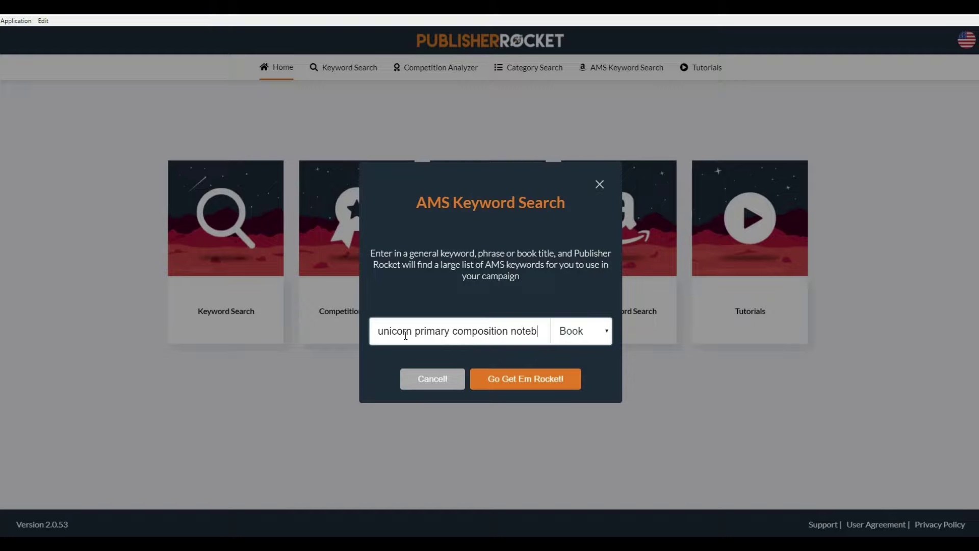
left_click(518, 382)
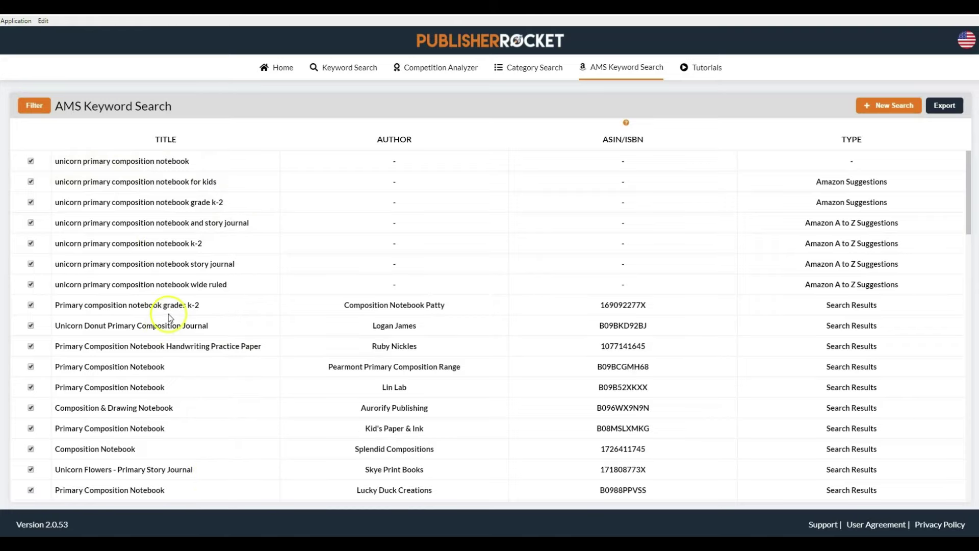
scroll(170, 317, "down", 1)
scroll(170, 317, "down", 10)
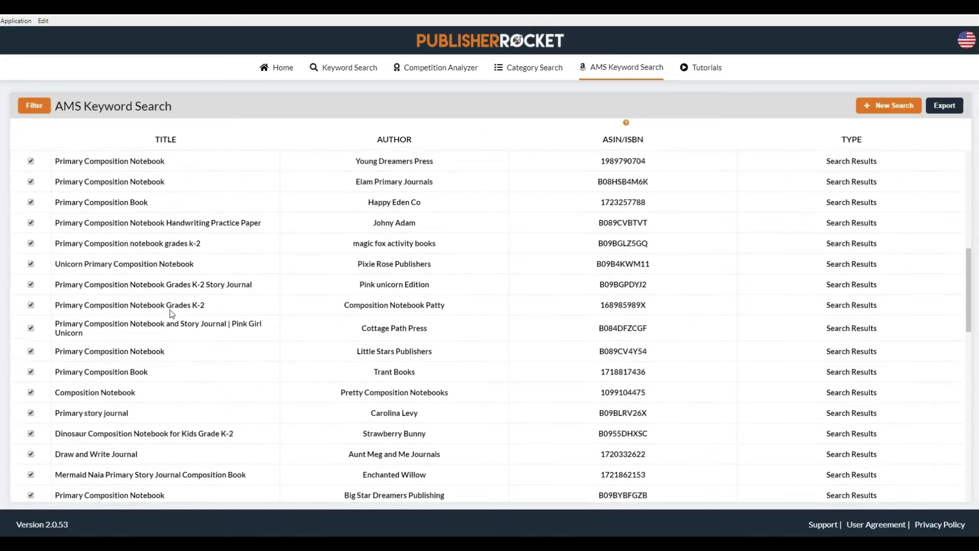
scroll(170, 313, "down", 7)
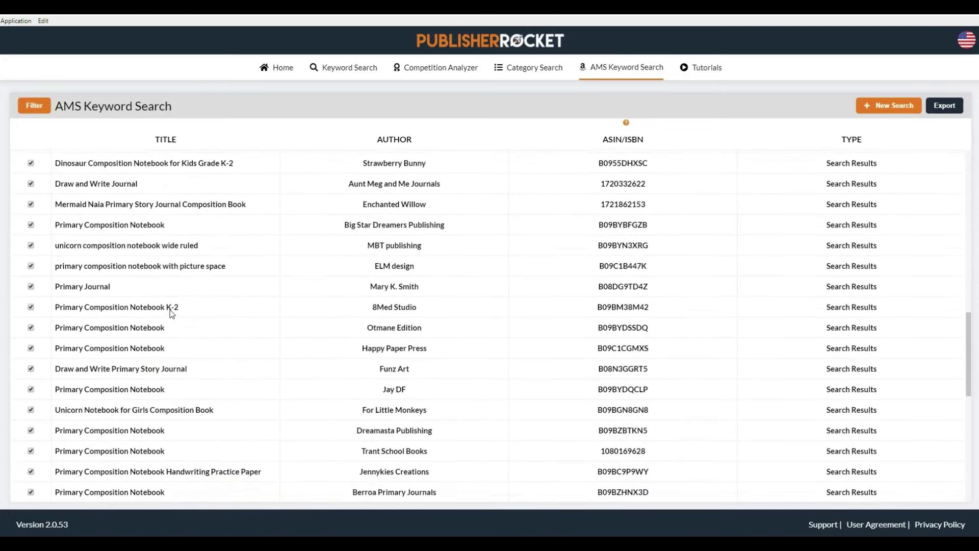
scroll(171, 309, "up", 15)
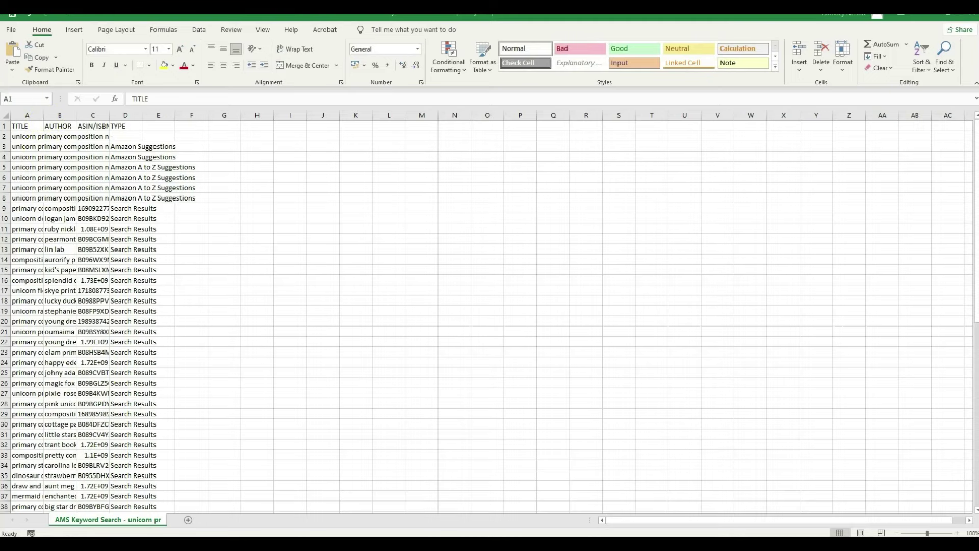
Widen the TITLE column of the exported keyword sheet so the full titles fit
left_click_drag(43, 110, 188, 107)
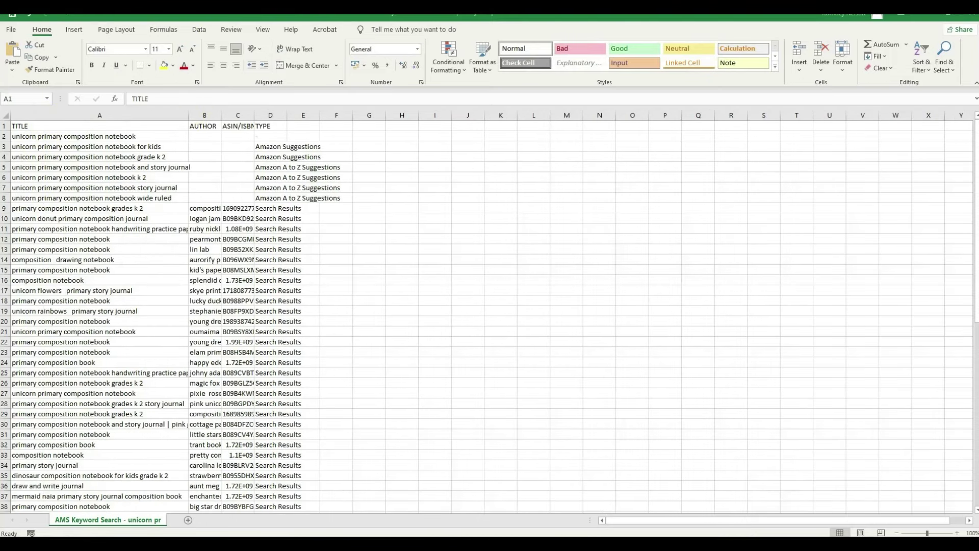
left_click(181, 126)
left_click_drag(200, 116, 250, 115)
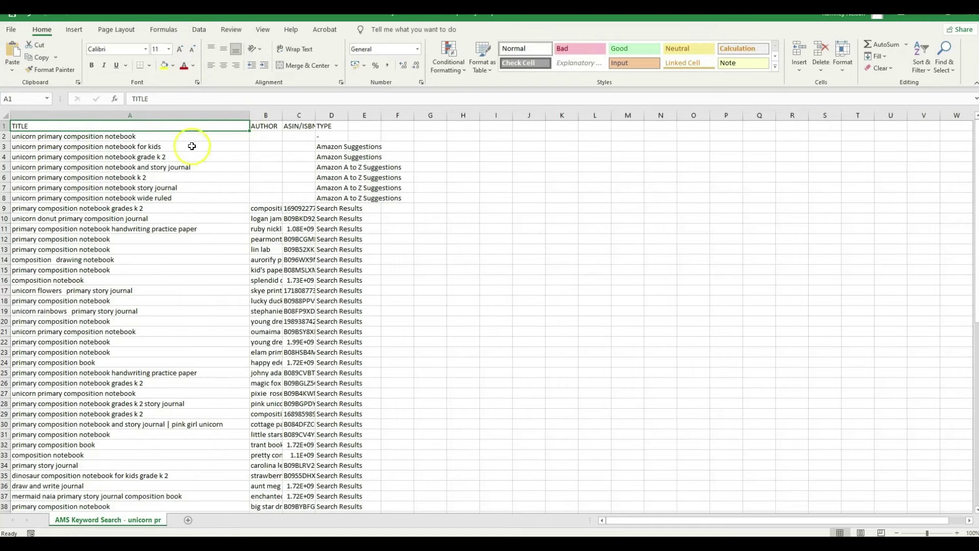
Copy the exported titles in A2:A72 and paste them into the Keywords workbook's column A, starting at A18
left_click_drag(186, 135, 182, 464)
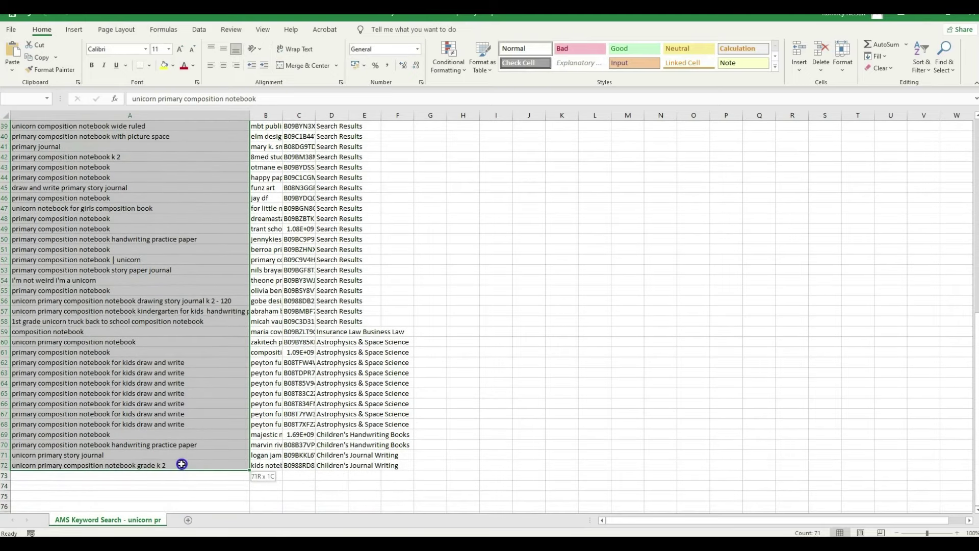
right_click(91, 235)
left_click(124, 258)
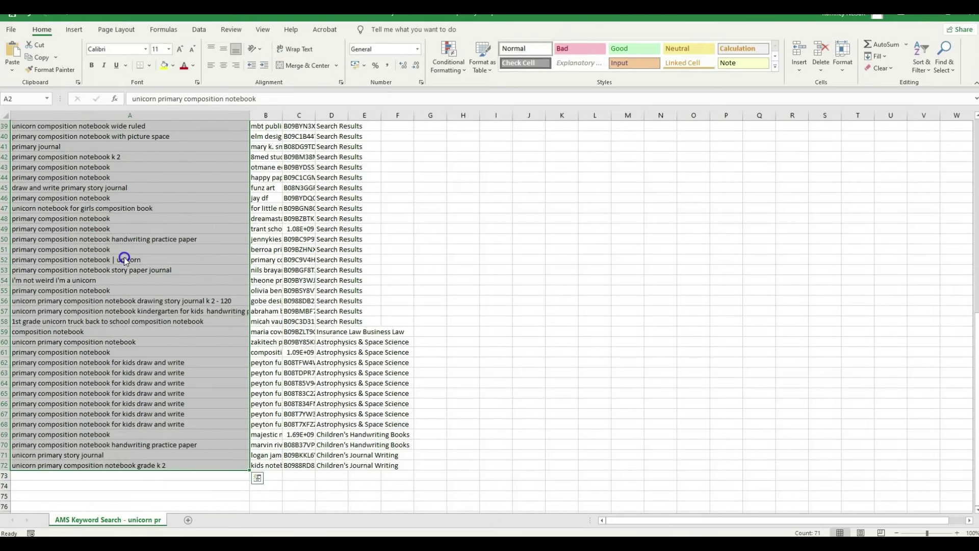
scroll(125, 258, "up", 12)
key("alt+Tab")
right_click(62, 300)
left_click(85, 327)
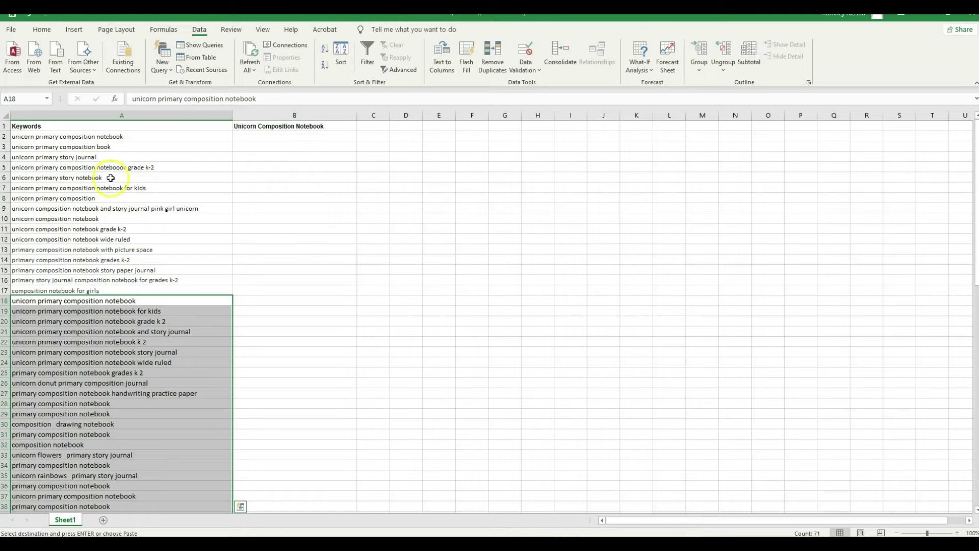
Format the whole Keywords column in Calibri, size 10
left_click(127, 116)
left_click(41, 29)
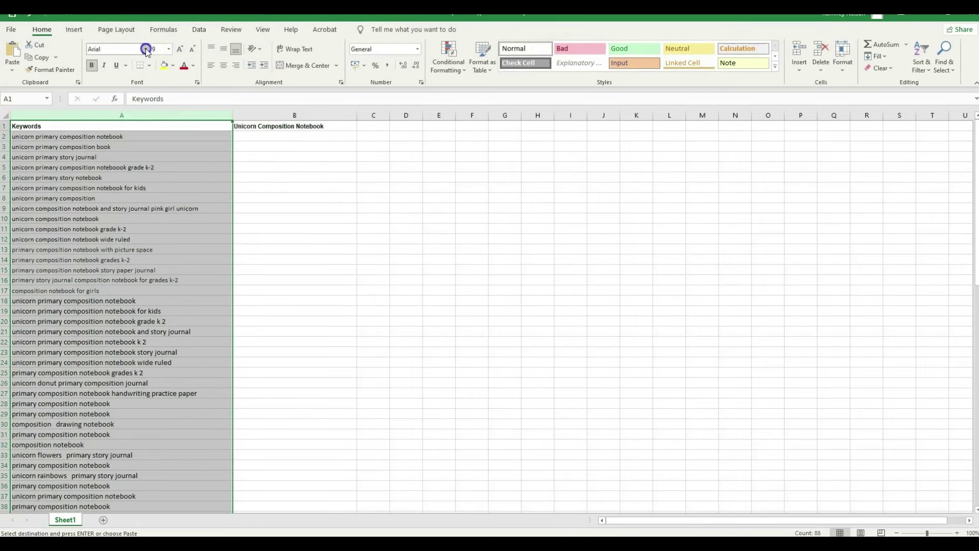
left_click(146, 49)
left_click(109, 91)
left_click(170, 49)
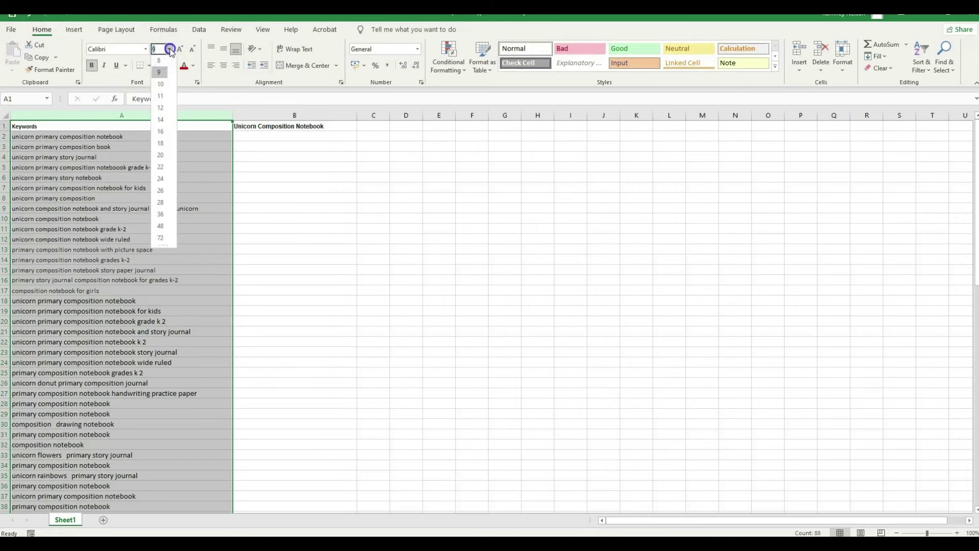
left_click(160, 84)
left_click(211, 215)
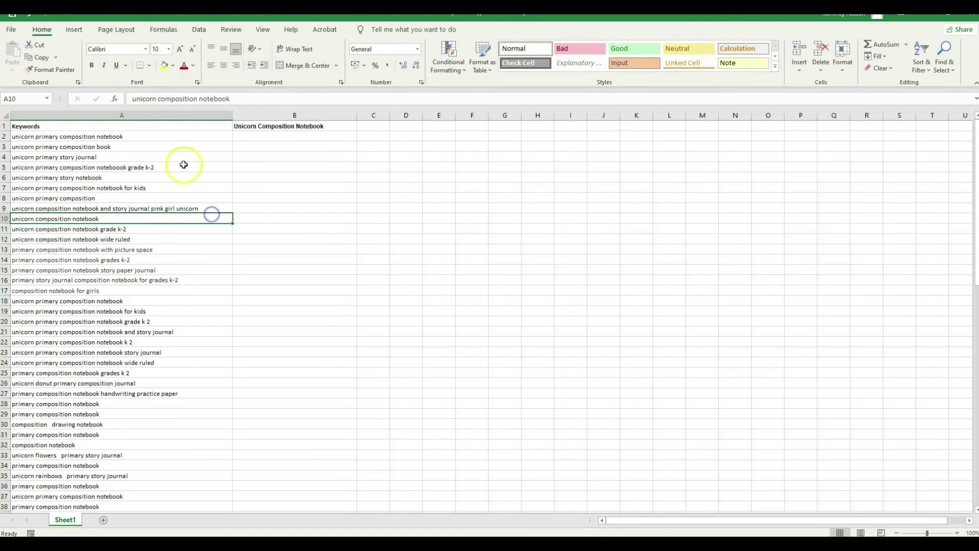
Remove duplicate values from the Keywords column, continuing with the current selection only and treating the first row as a header
left_click(180, 116)
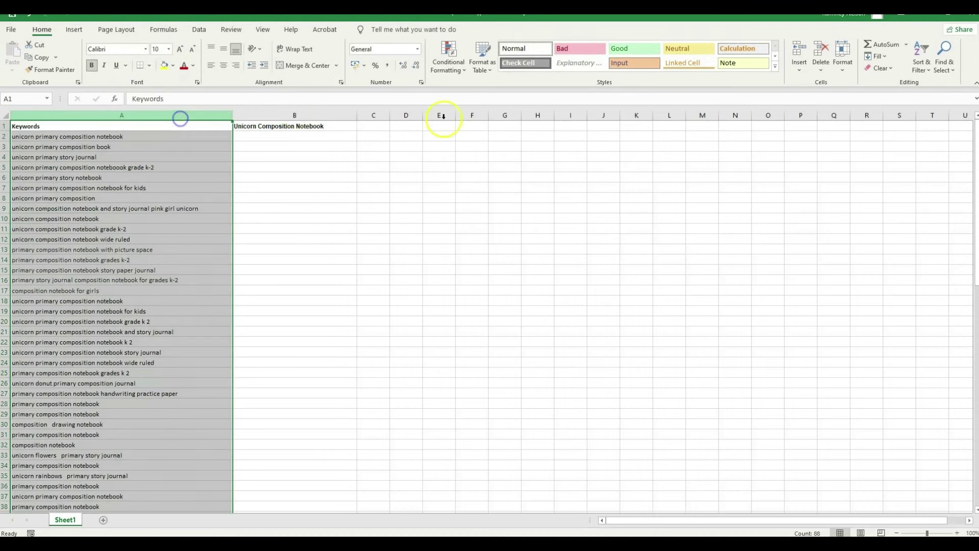
left_click(200, 30)
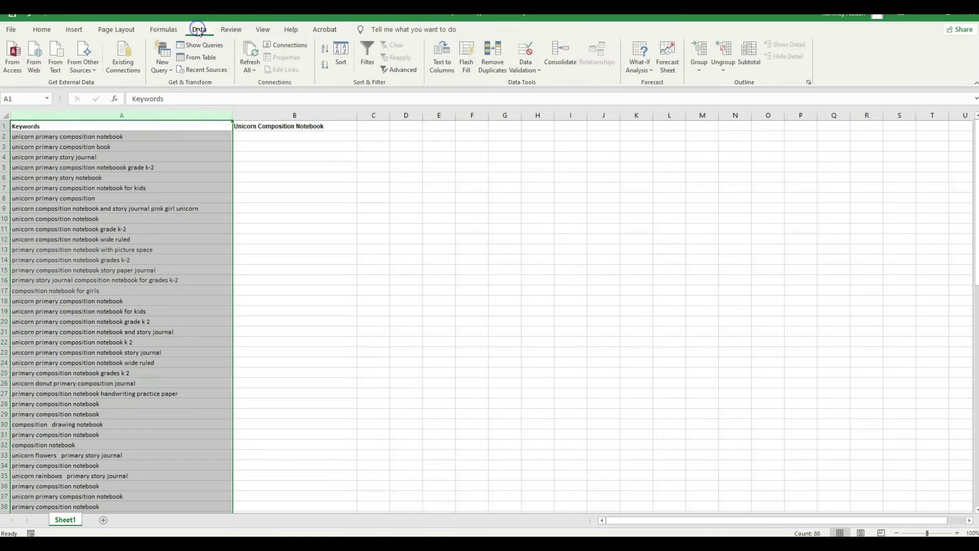
left_click(491, 66)
left_click(457, 254)
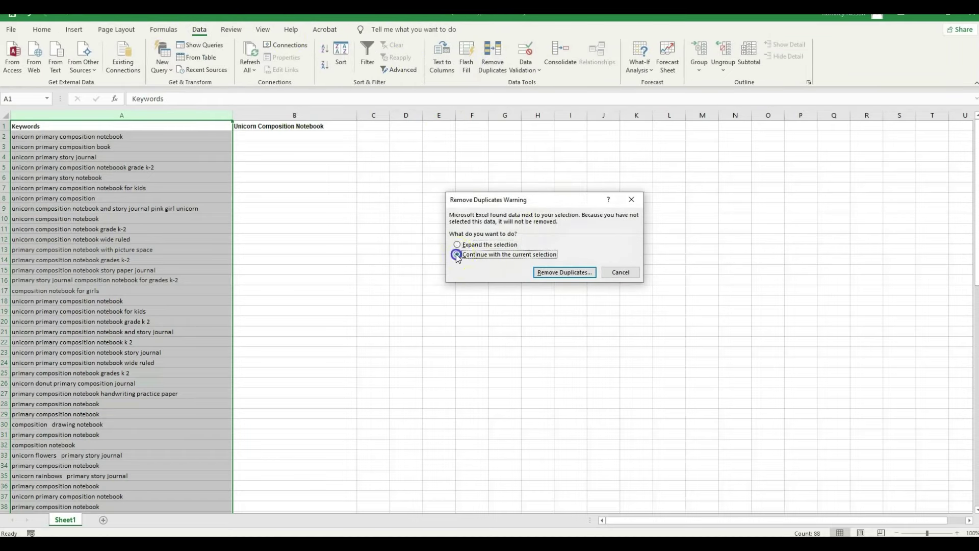
left_click(561, 273)
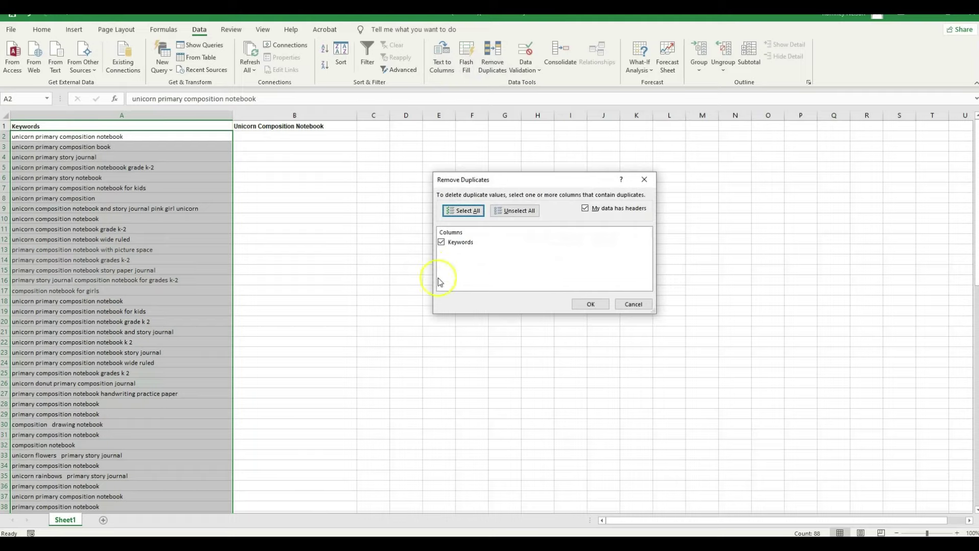
left_click(591, 304)
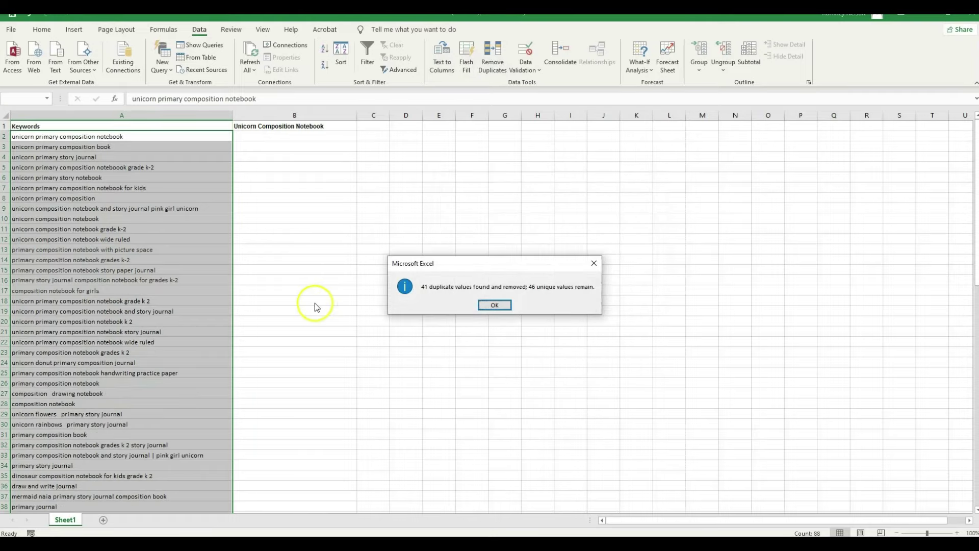
left_click(495, 305)
Set the font colour of the entire Keywords column to black
left_click(104, 113)
left_click(41, 29)
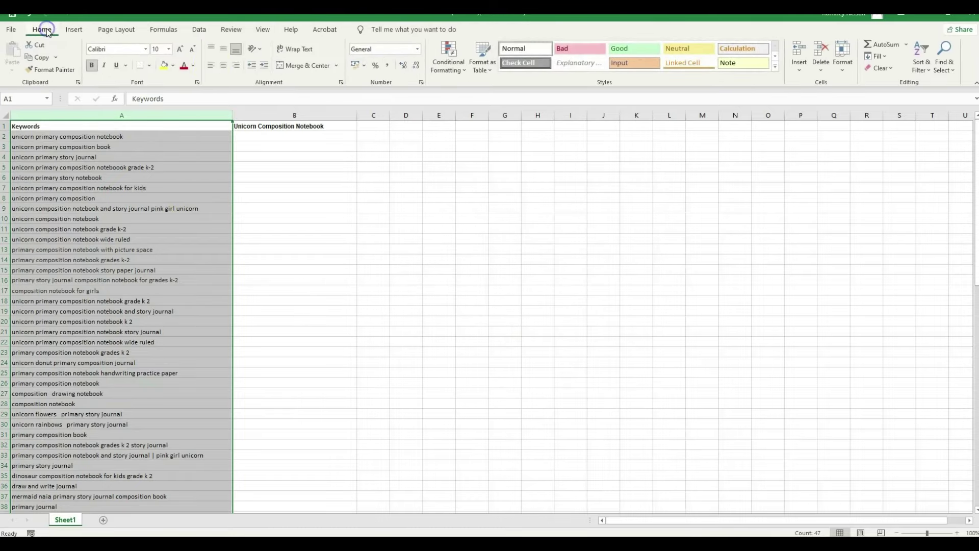
left_click(194, 66)
left_click(209, 80)
left_click(213, 263)
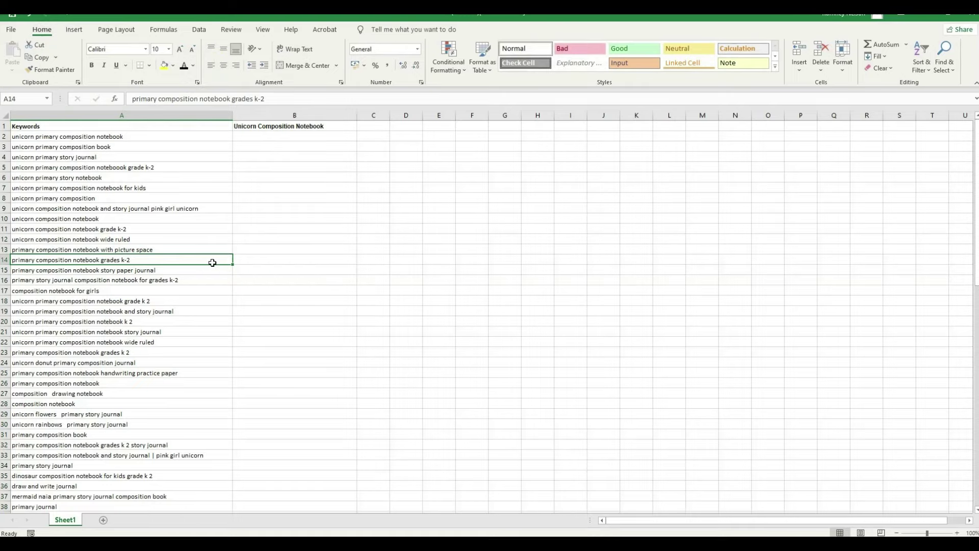
Go through the keyword list in column A from A2 to the end, checking each phrase for relevance
scroll(180, 249, "down", 3)
scroll(180, 249, "up", 3)
left_click(161, 138)
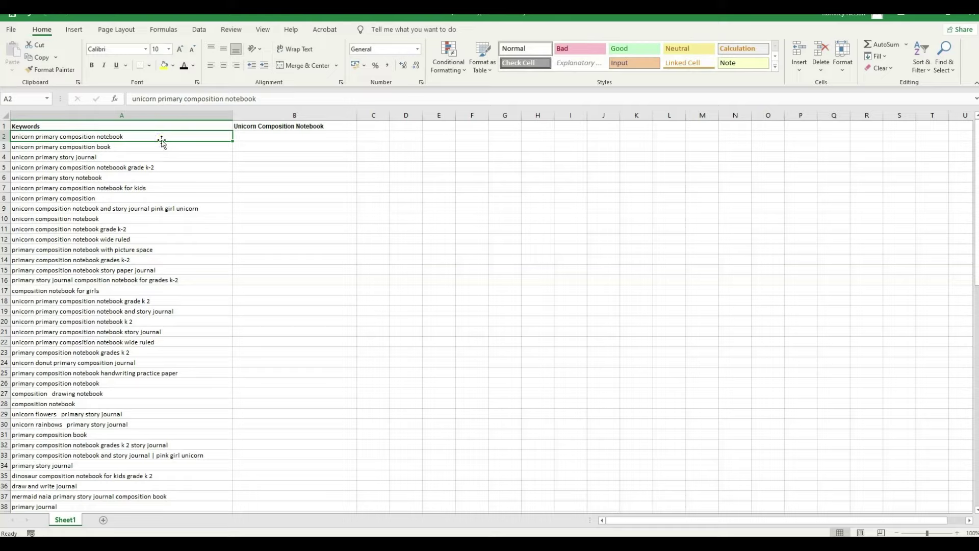
key("Down")
key("Down")
key("Down")
key("Down")
key("Down")
key("Down")
key("Down")
key("Down")
key("Down")
key("Down")
key("Down")
key("Down")
key("Down")
key("Down")
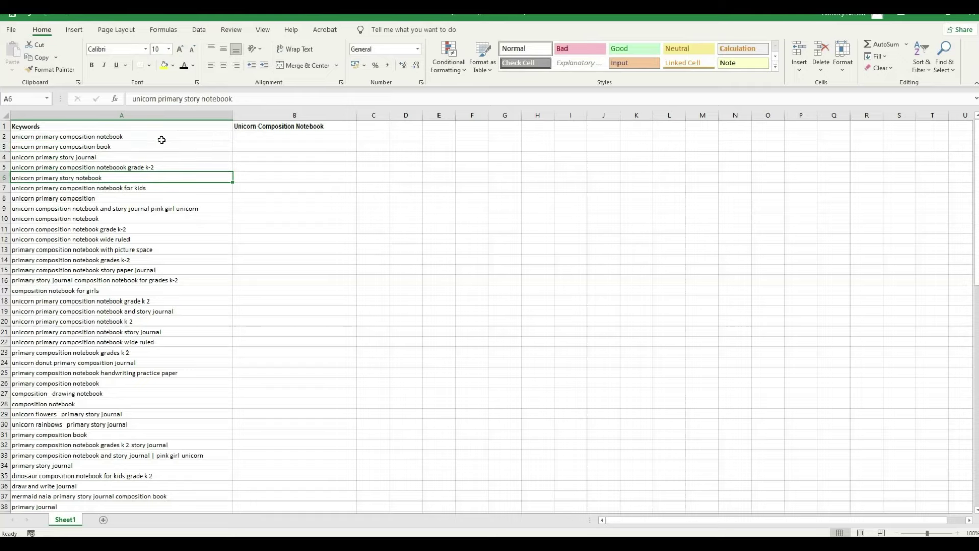
key("Down")
key("Down")
key("Down")
key("Down")
key("Down")
key("Down")
key("Down")
key("Up")
key("Up")
key("Up")
key("Down")
key("Down")
key("Down")
key("Down")
key("Down")
key("Down")
key("Down")
key("Down")
key("Down")
key("Down")
key("Down")
key("Down")
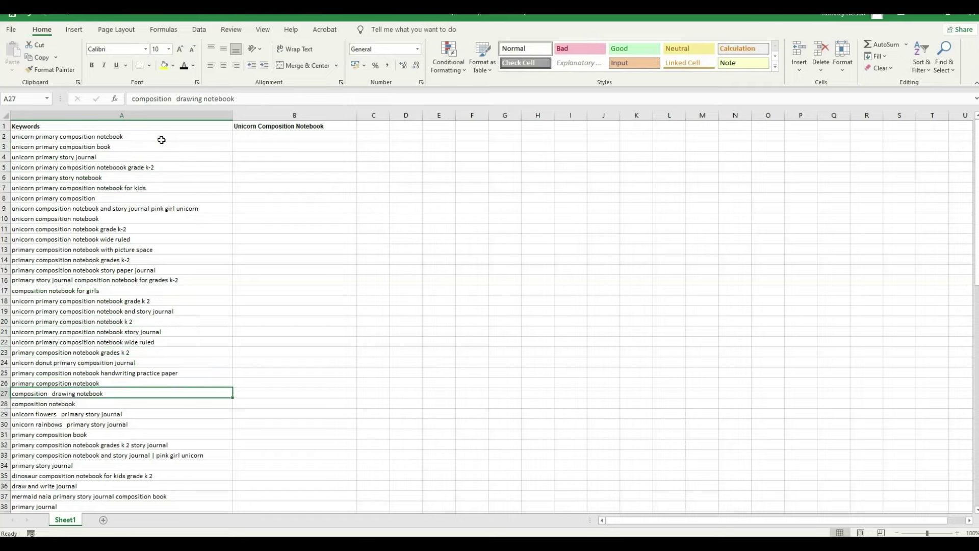
key("Up")
key("Up")
key("Up")
key("Up")
key("Up")
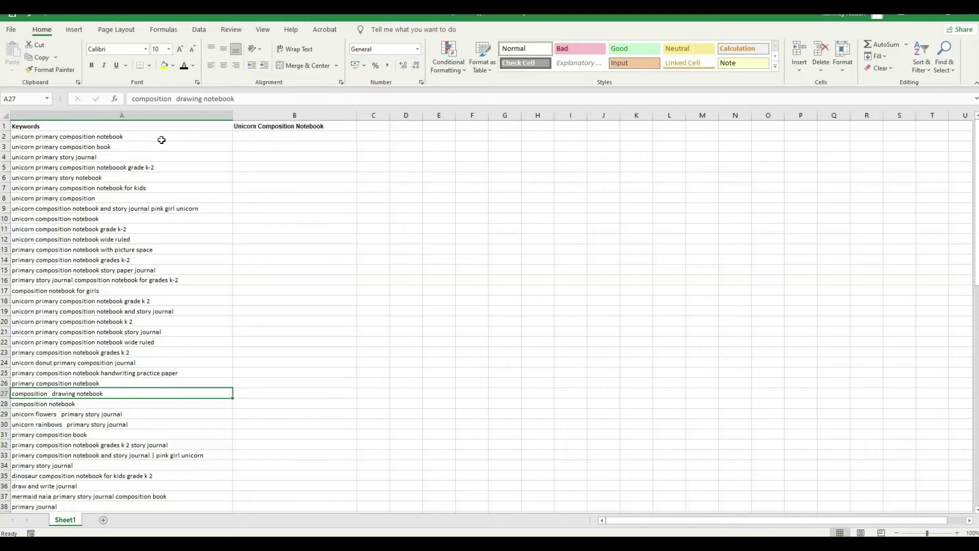
key("Down")
key("Down")
key("Down")
key("Down")
key("Down")
key("Down")
key("Down")
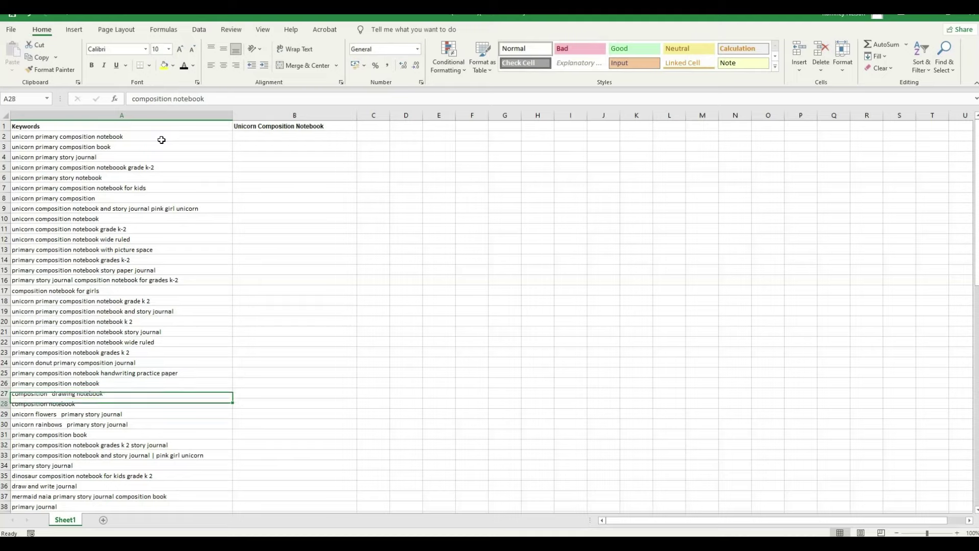
key("Down")
key("Down")
key("Down")
key("Down")
key("Down")
key("Down")
key("Down")
key("Down")
key("Down")
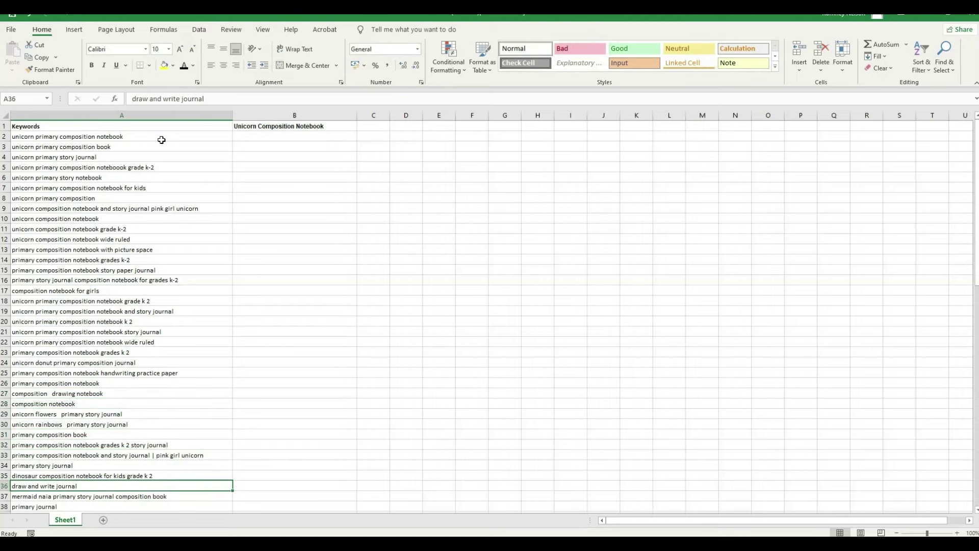
key("Down")
key("Down")
key("Down")
key("Down")
key("Down")
key("Down")
key("Down")
key("Down")
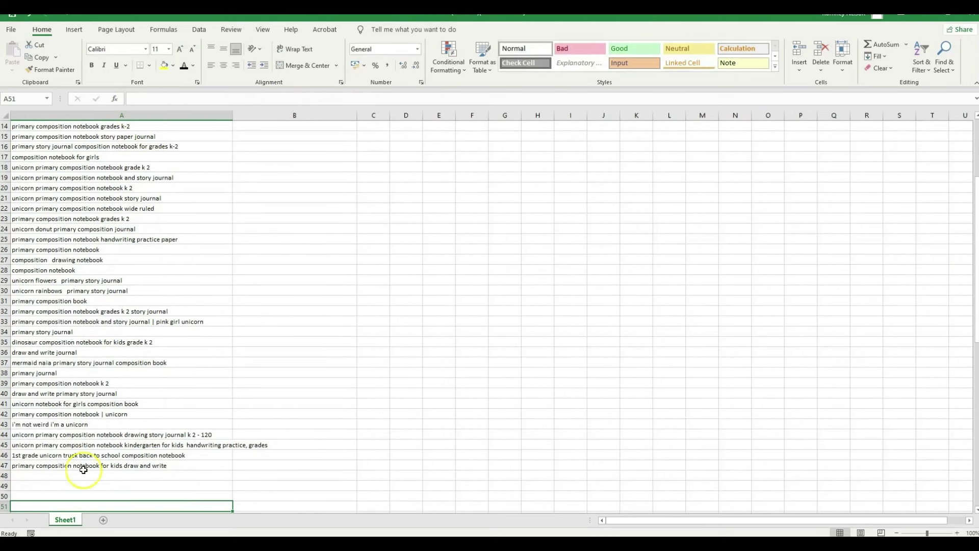
Delete the irrelevant keyword "i'm not weird i'm a unicorn" in A43 and close the gap it leaves in the list
left_click(77, 424)
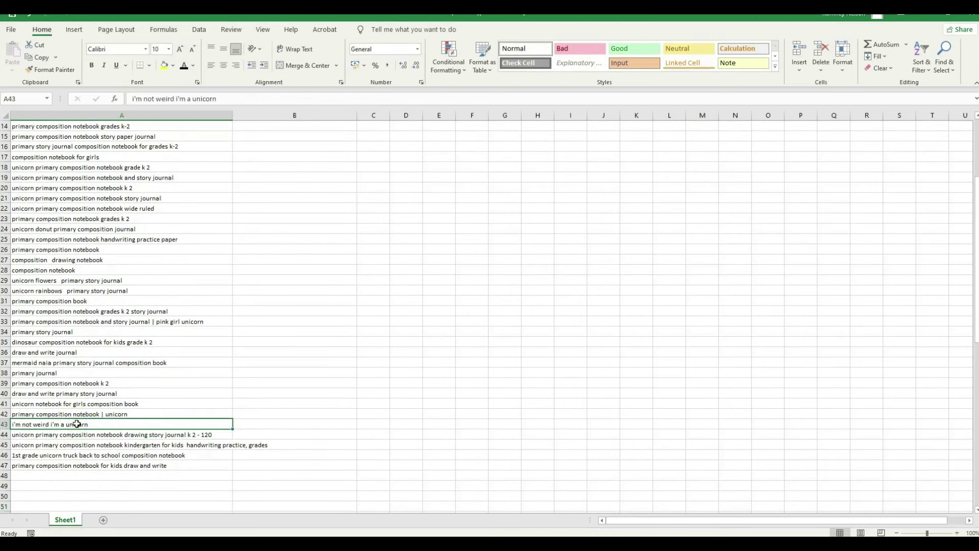
key("Delete")
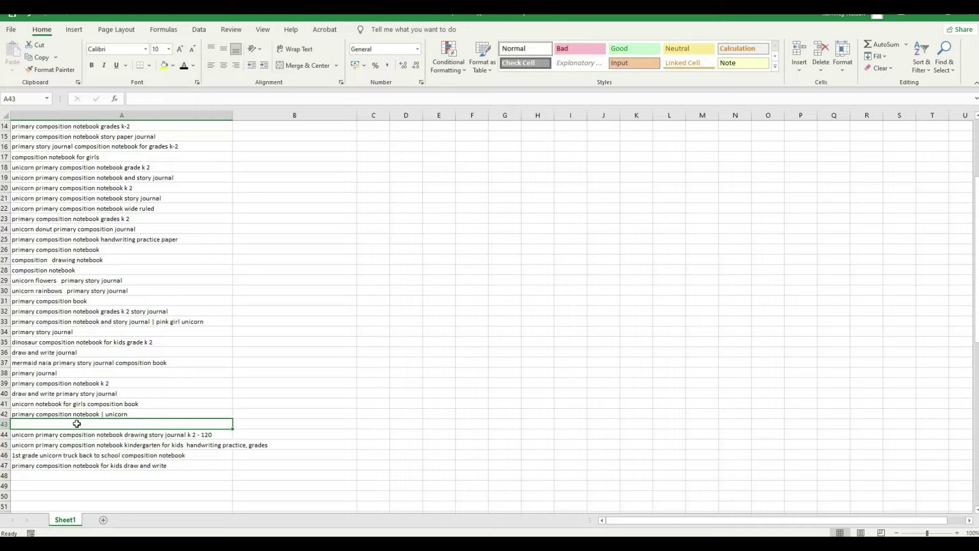
right_click(77, 424)
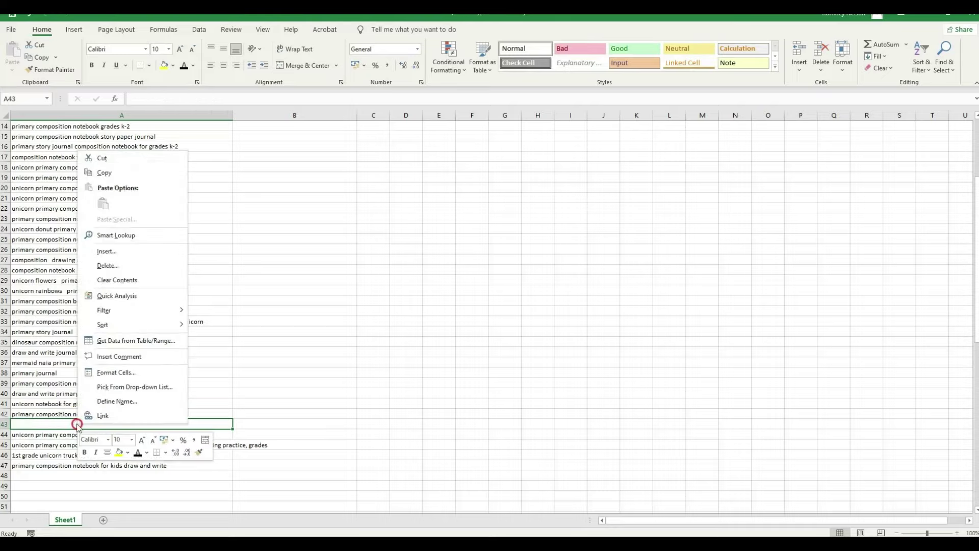
left_click(128, 266)
left_click(96, 264)
left_click(109, 291)
left_click(168, 456)
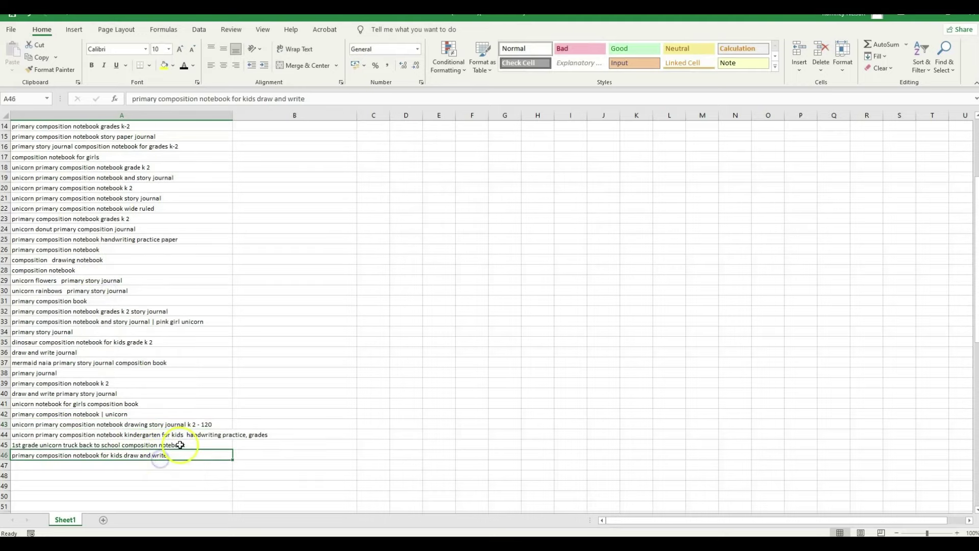
scroll(180, 445, "up", 5)
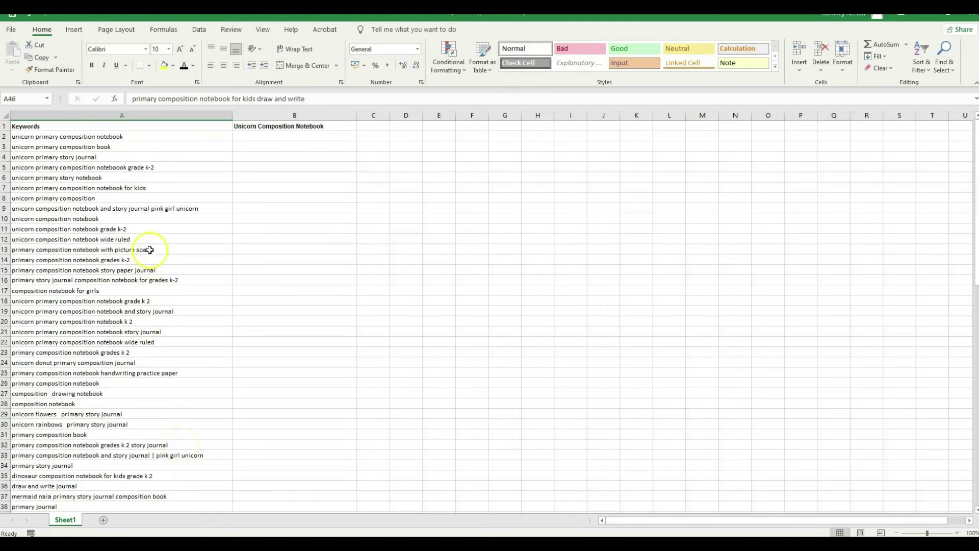
scroll(150, 249, "down", 9)
scroll(150, 249, "up", 9)
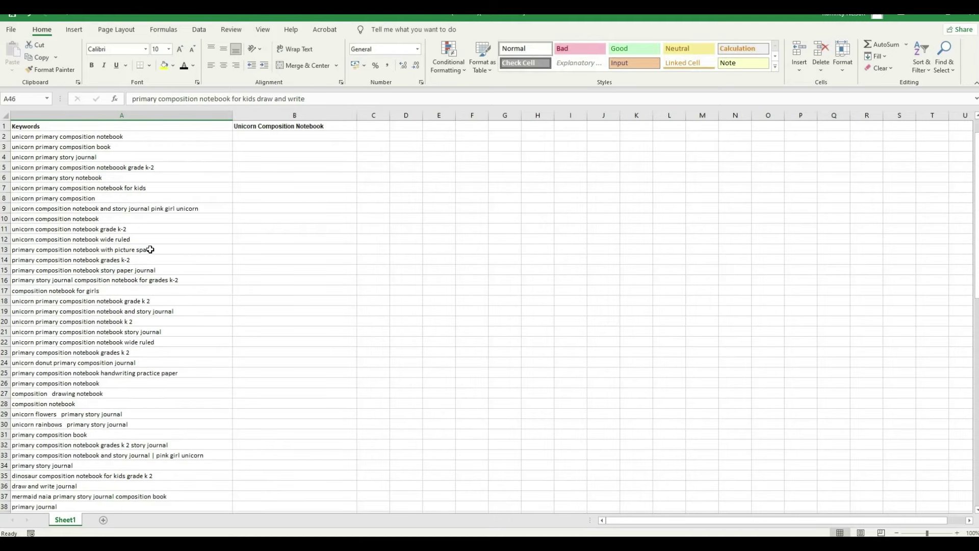